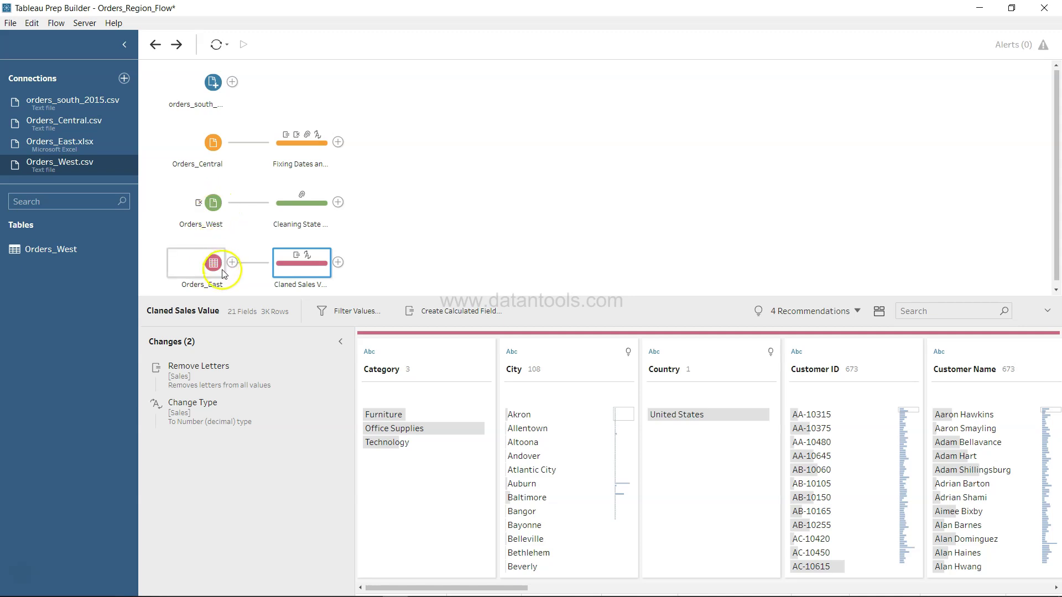
Step: Union the Claned Sales Value and Cleaning State Name steps into Union 1 (22 fields, 12K rows)
left_click_drag(307, 203, 312, 284)
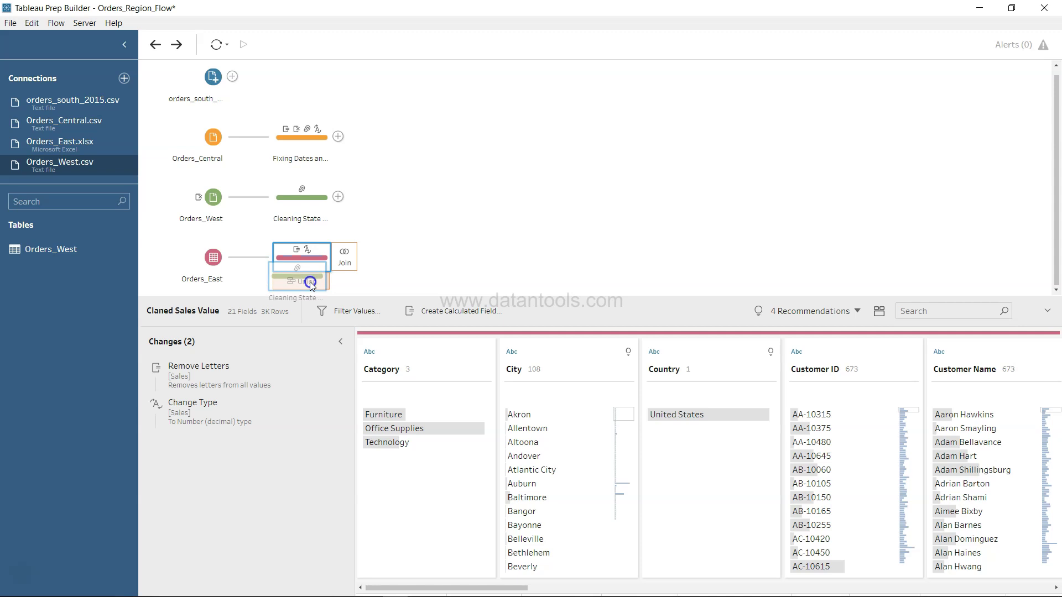
mouse_move(311, 284)
left_mouse_down()
mouse_move(277, 286)
mouse_move(314, 287)
left_mouse_up()
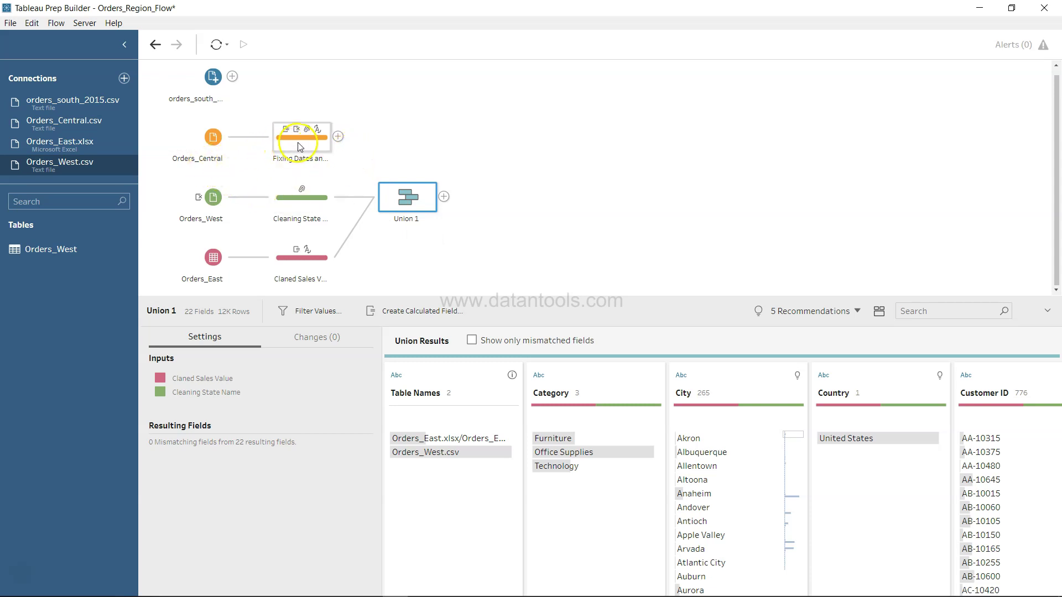
left_click_drag(299, 147, 418, 205)
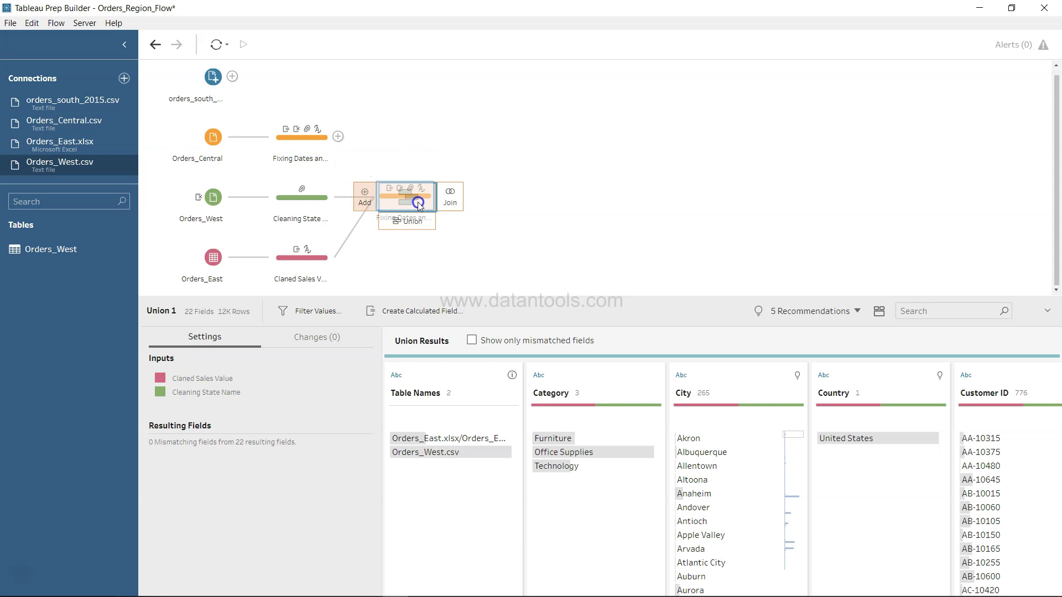
Step: Add the Fixing Dates and Discount step to Union 1, reaching 24 fields and 15K rows
mouse_move(419, 206)
left_mouse_down()
mouse_move(418, 232)
mouse_move(411, 201)
left_mouse_up()
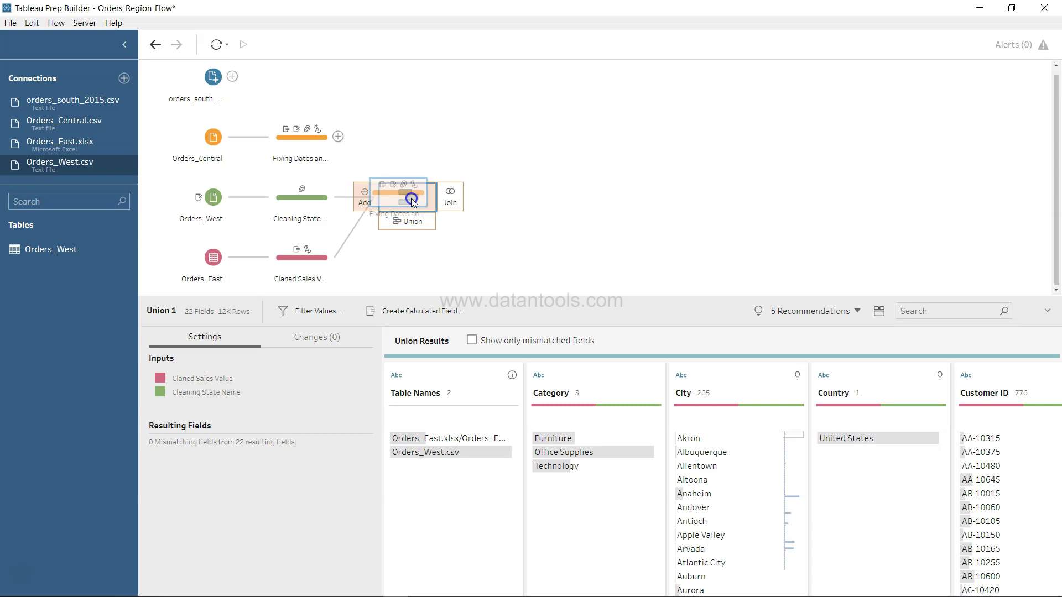
left_click_drag(412, 201, 407, 197)
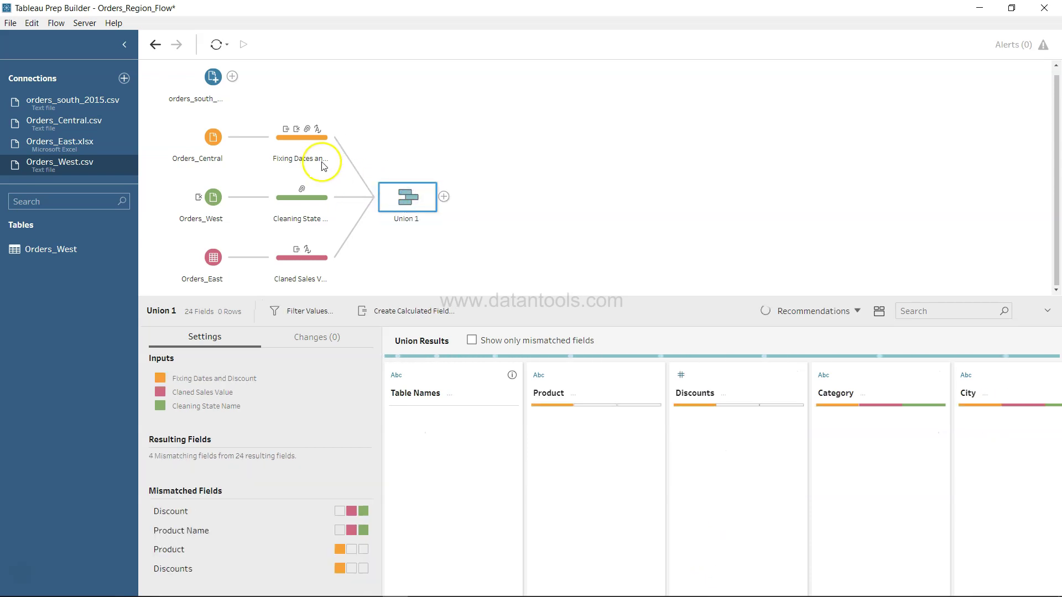
left_click_drag(214, 86, 406, 204)
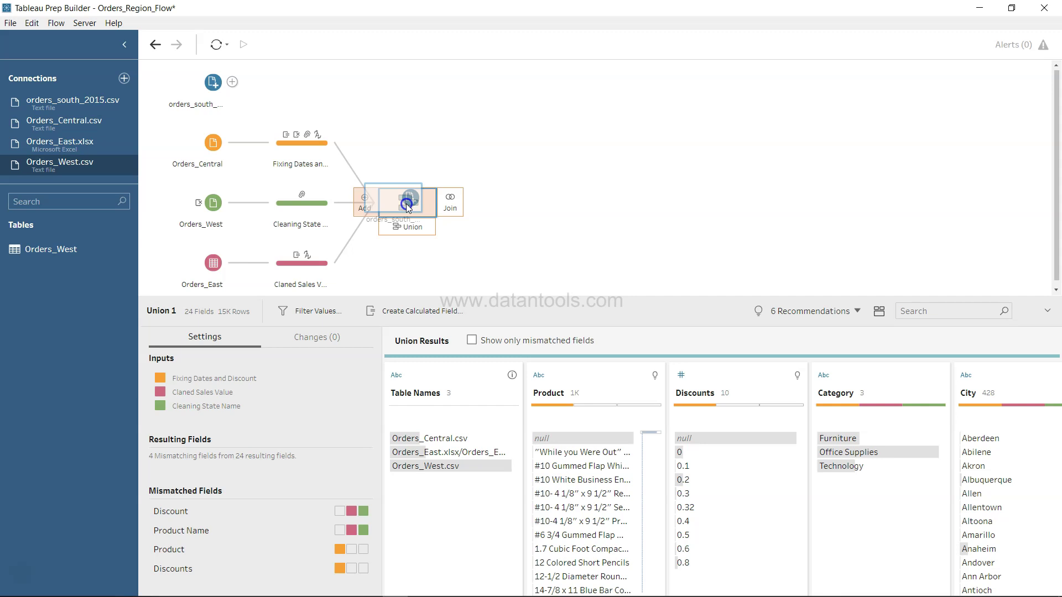
Step: Add orders_south_2015 to Union 1 as the fourth input, giving 25 fields and 16K rows
left_click_drag(406, 203, 406, 203)
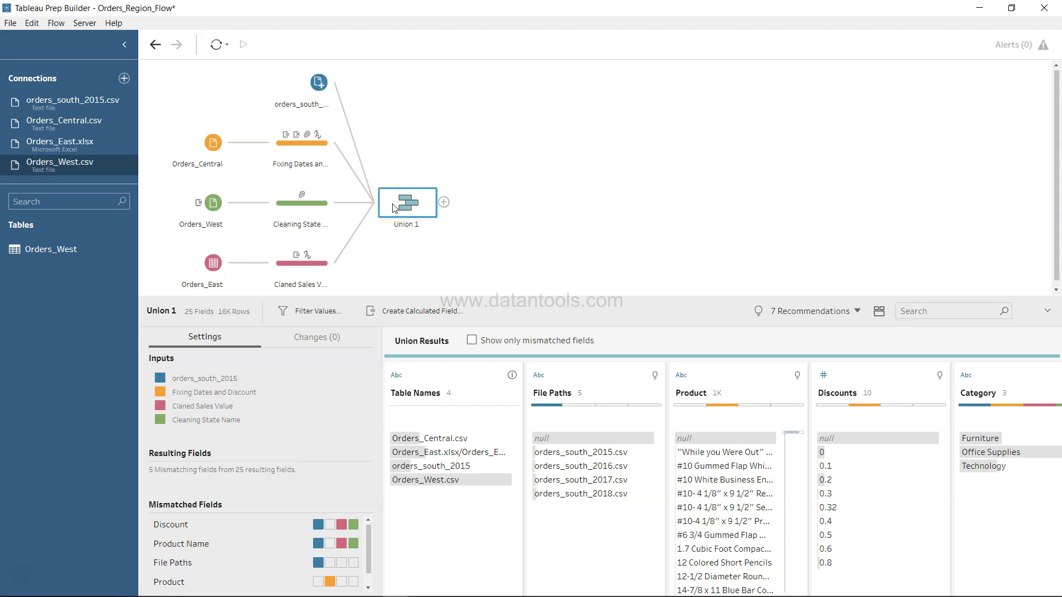
left_click(227, 348)
left_click(324, 347)
Step: Inspect the mismatched Discount, File Paths and Product Name fields
left_click(189, 526)
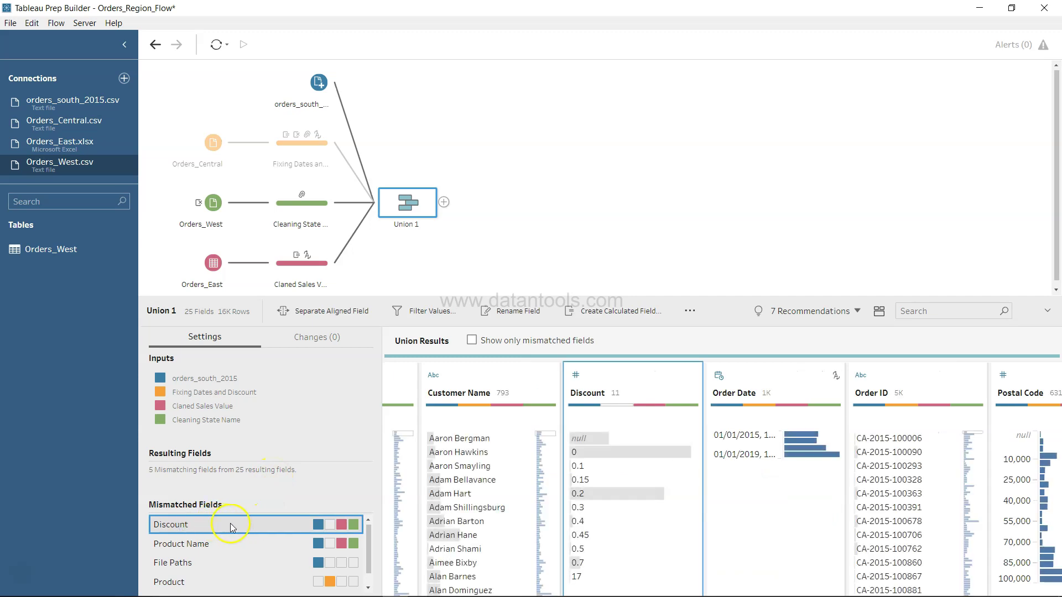
left_click(233, 556)
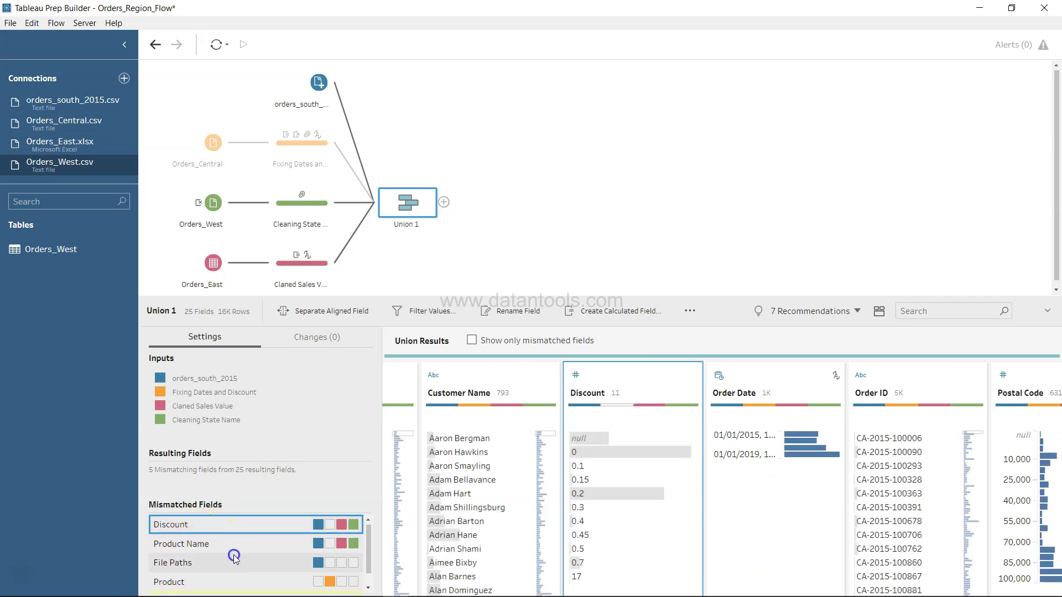
left_click(237, 545)
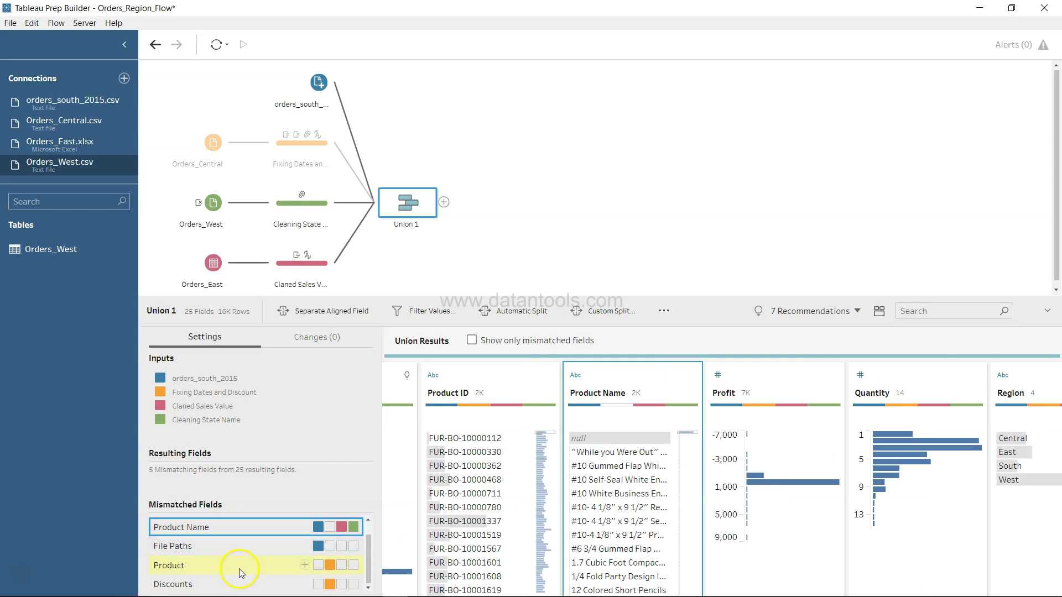
left_click(271, 528)
Step: Tick 'Show only mismatched fields' in the Union Results pane
scroll(512, 483, "up", 10)
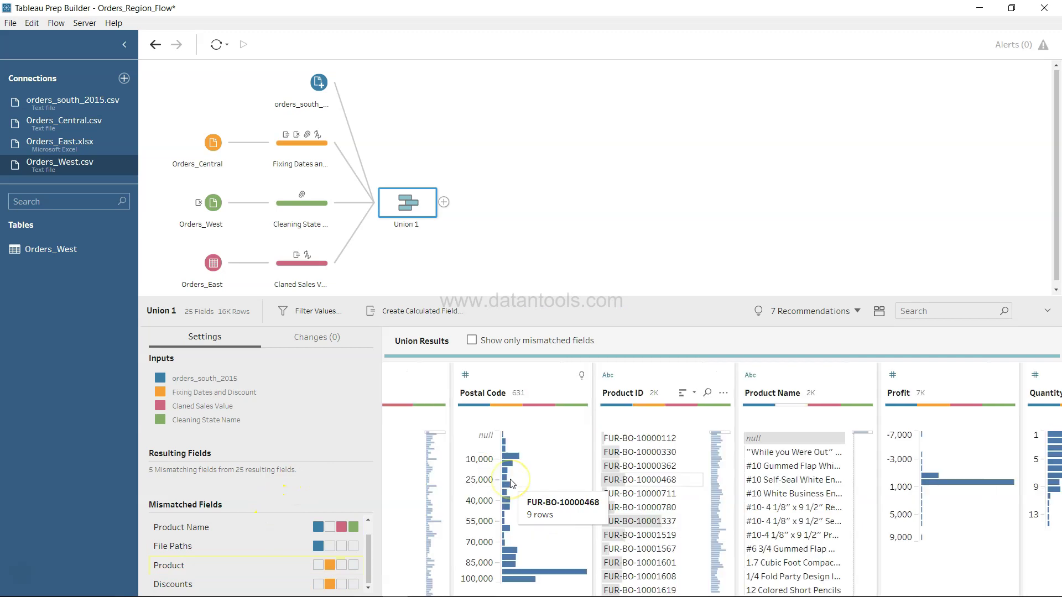
scroll(512, 483, "up", 4)
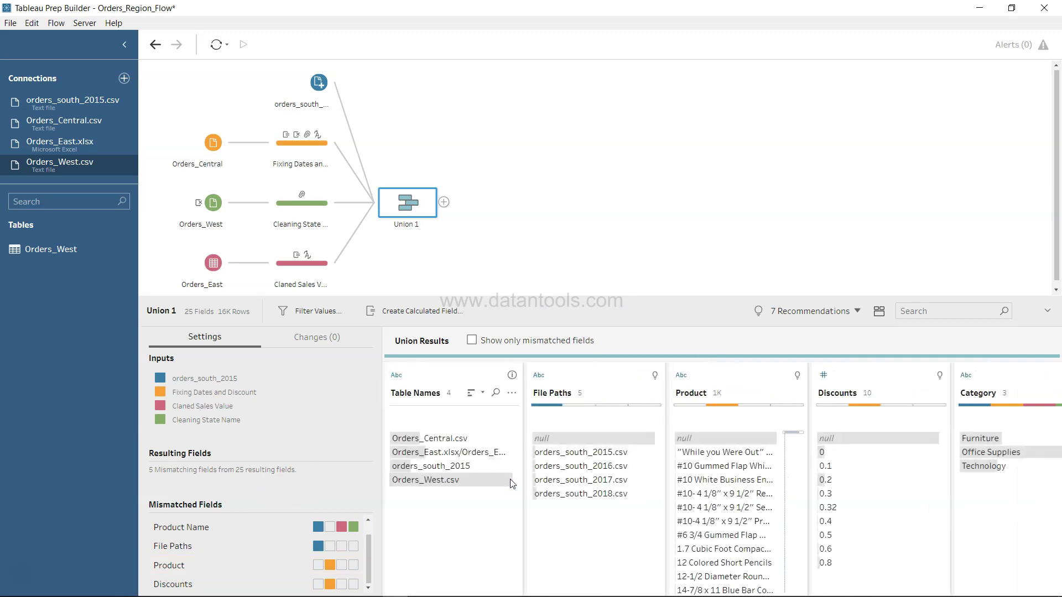
left_click(501, 536)
left_click(427, 394)
left_click(450, 513)
left_click(417, 391)
left_click(436, 489)
left_click(453, 505)
left_click(475, 389)
left_click(475, 341)
left_click(472, 341)
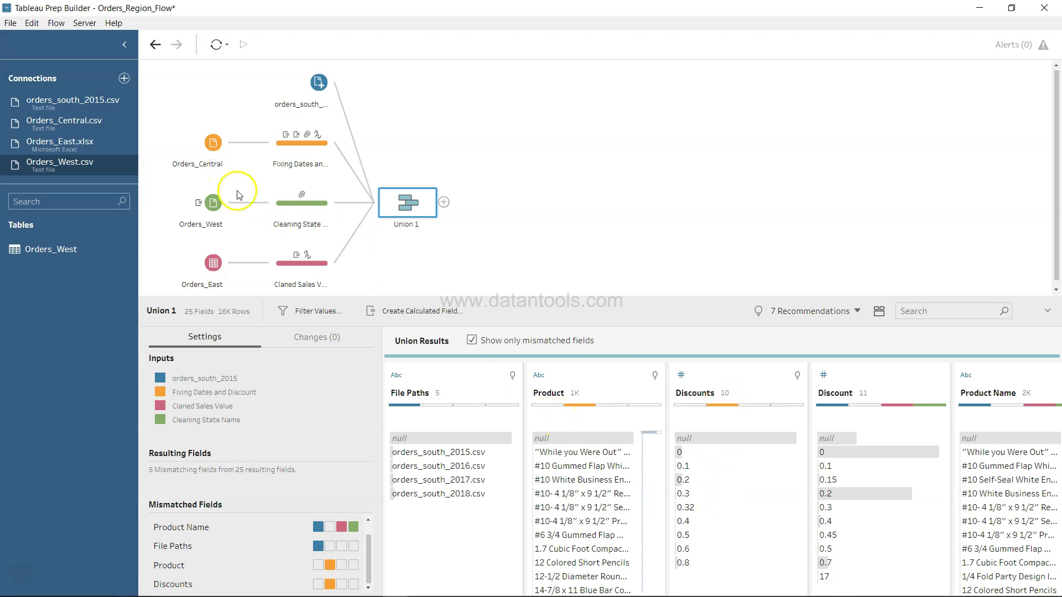
Step: Merge the Discounts column into Discount, leaving 24 fields and three mismatches
scroll(689, 511, "right", 1)
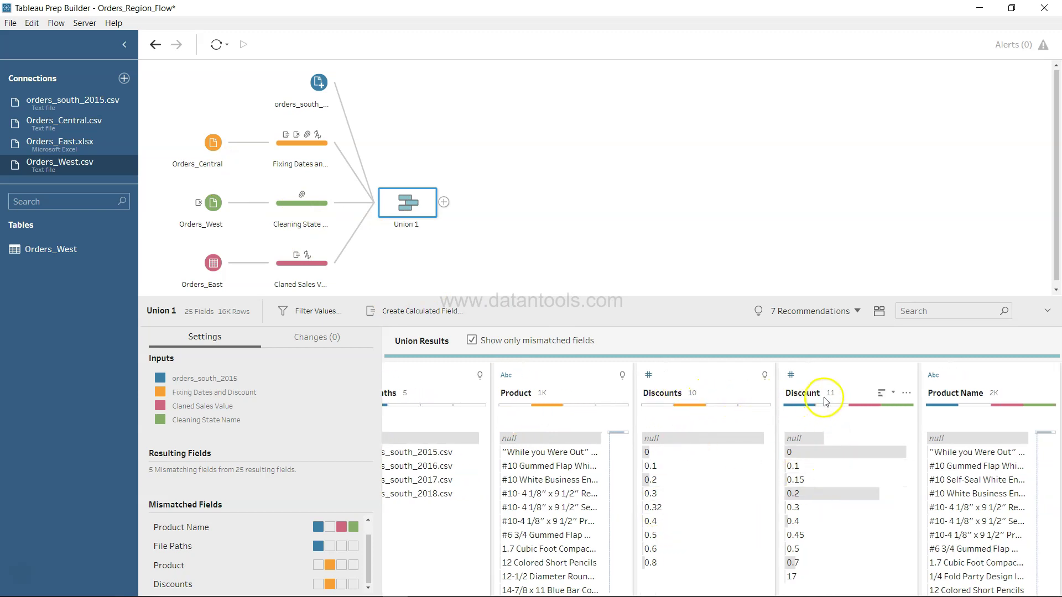
scroll(617, 456, "left", 2)
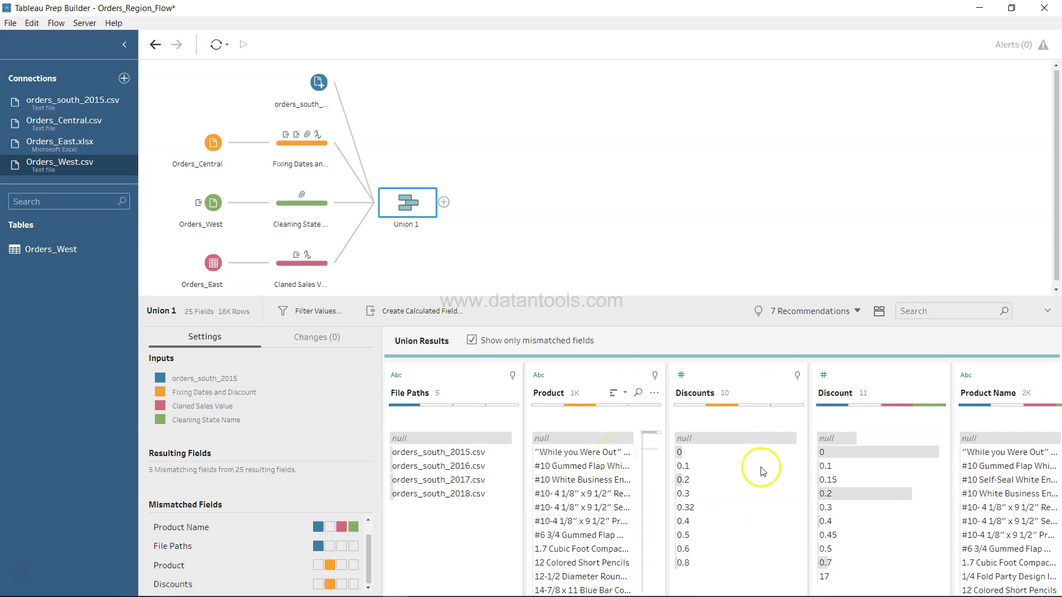
scroll(794, 478, "right", 2)
scroll(793, 479, "left", 2)
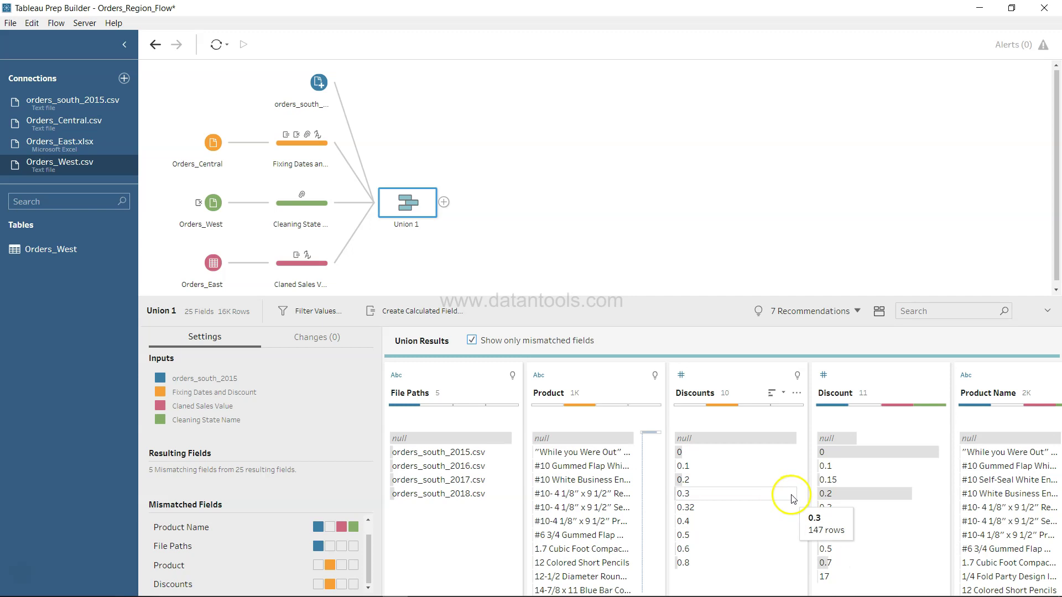
left_click(697, 397)
left_click_drag(697, 398, 821, 387)
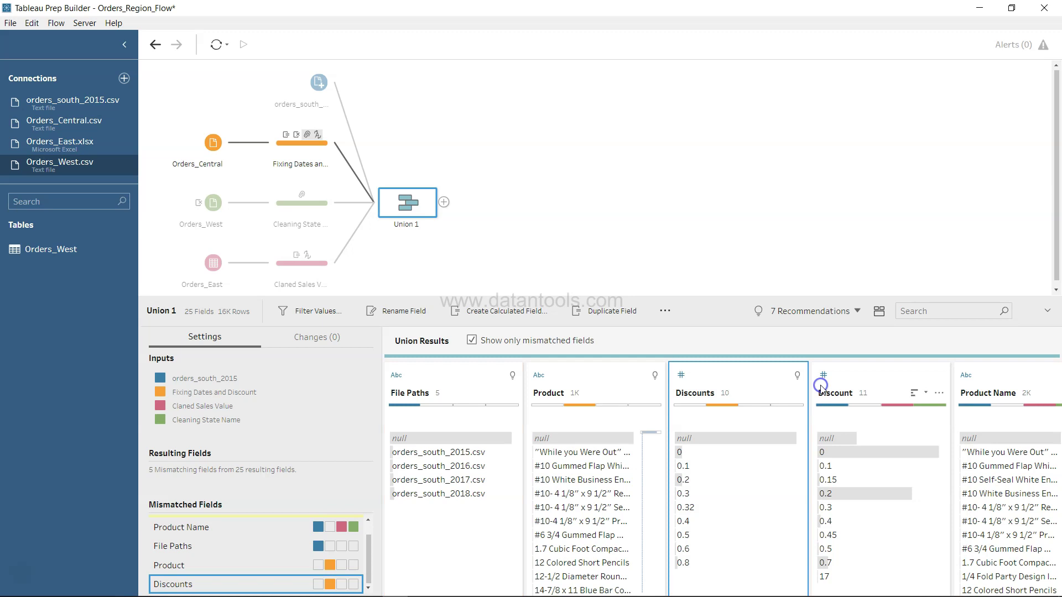
left_click_drag(727, 393, 863, 380)
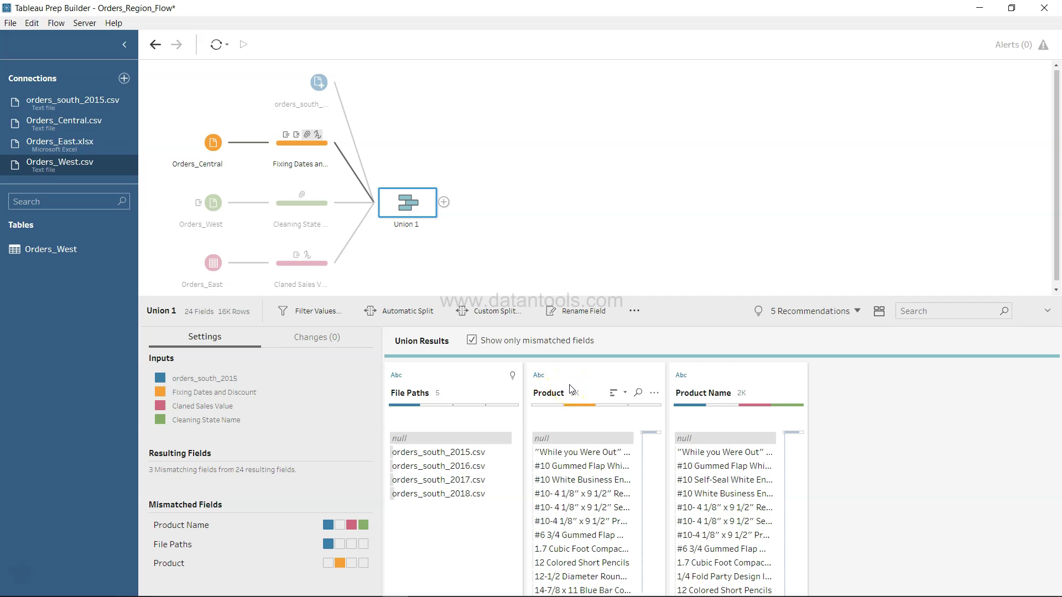
Step: Merge the Product column into Product Name, leaving only File Paths mismatched
left_click(557, 393)
left_click_drag(557, 393, 704, 385)
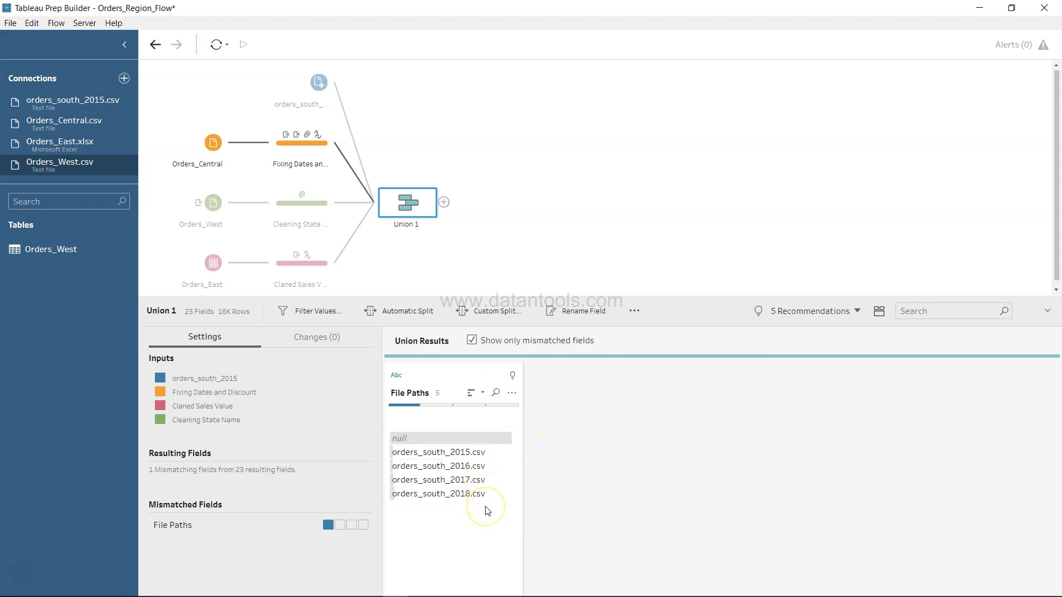
left_click_drag(538, 465, 560, 479)
Step: Untick 'Show only mismatched fields' so all 23 union fields are listed again
left_click(472, 341)
left_click(505, 523)
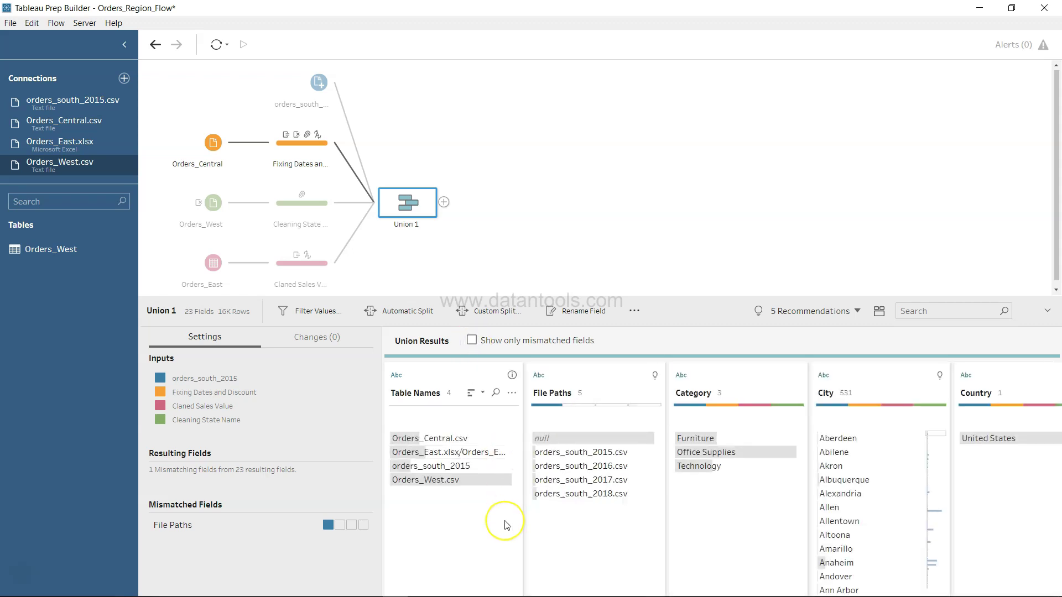
scroll(506, 523, "right", 5)
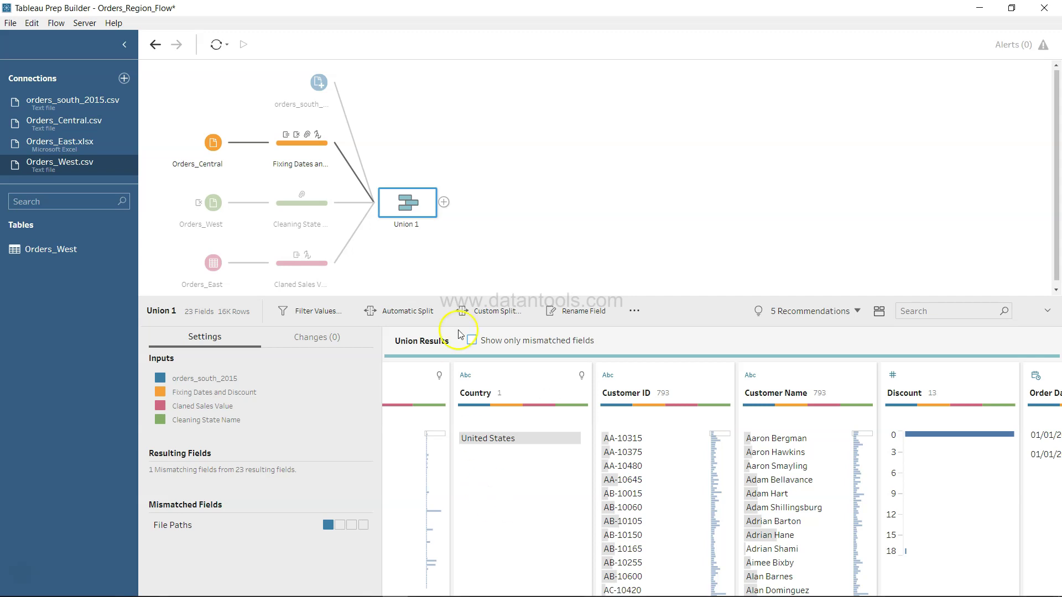
left_click(416, 233)
left_click(408, 225)
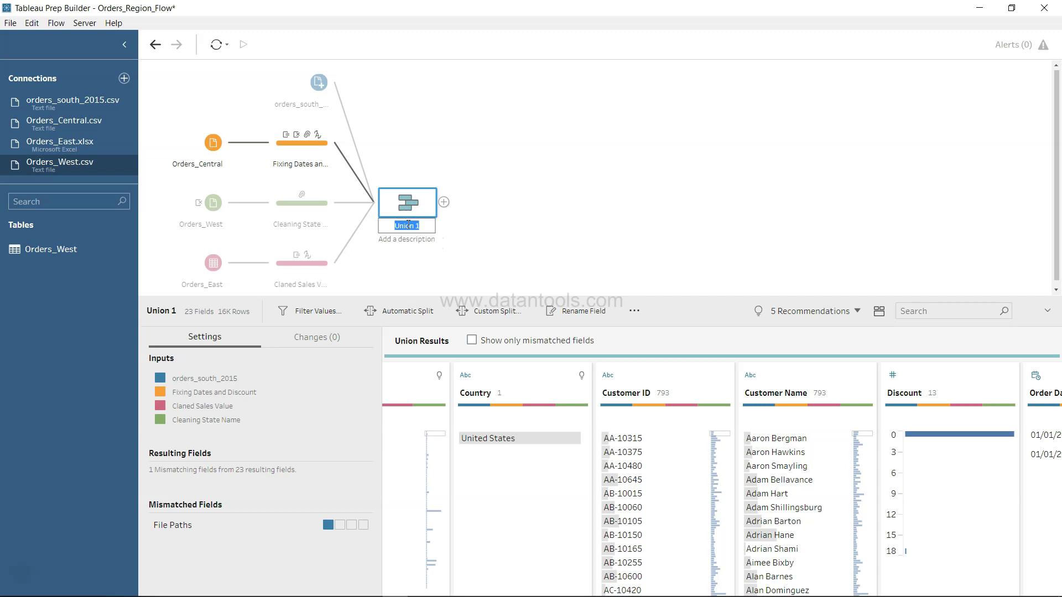
Step: Rename the Union 1 step to 'All Regions'
type("All Orders")
key("ctrl+a")
type("All Regions")
key("Return")
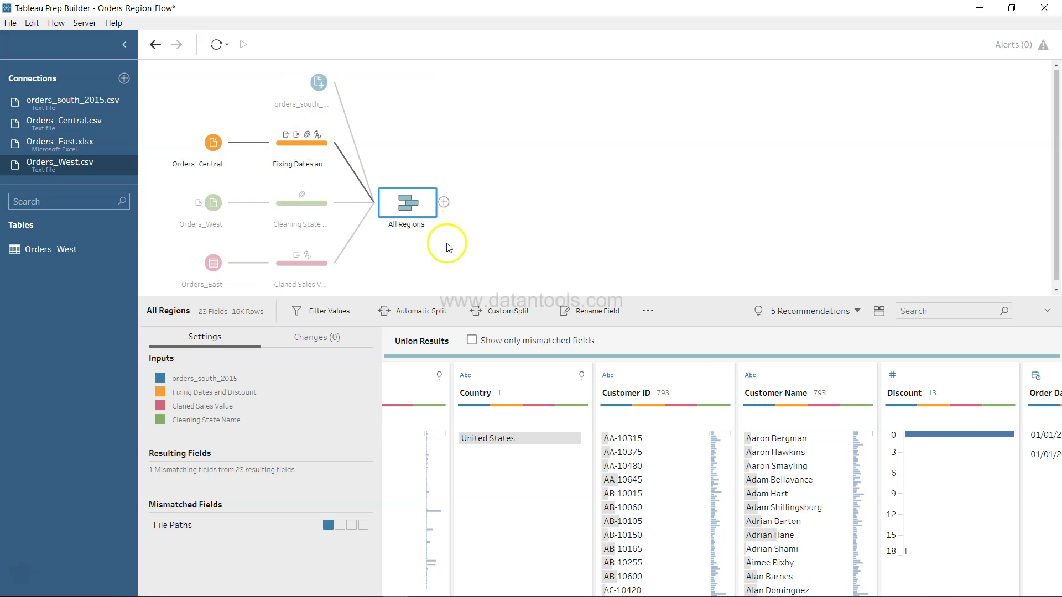
left_click(404, 236)
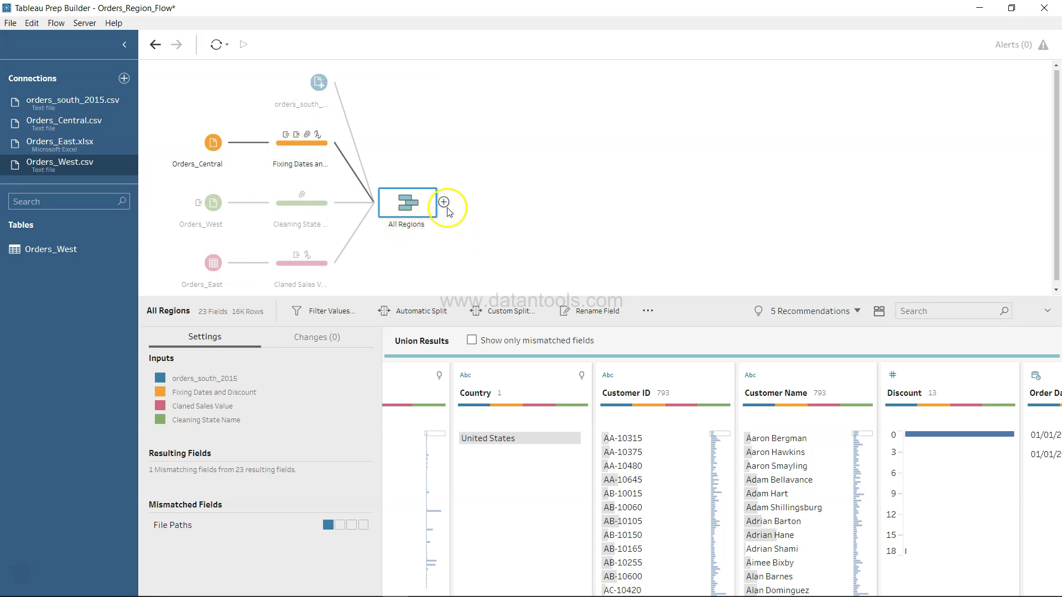